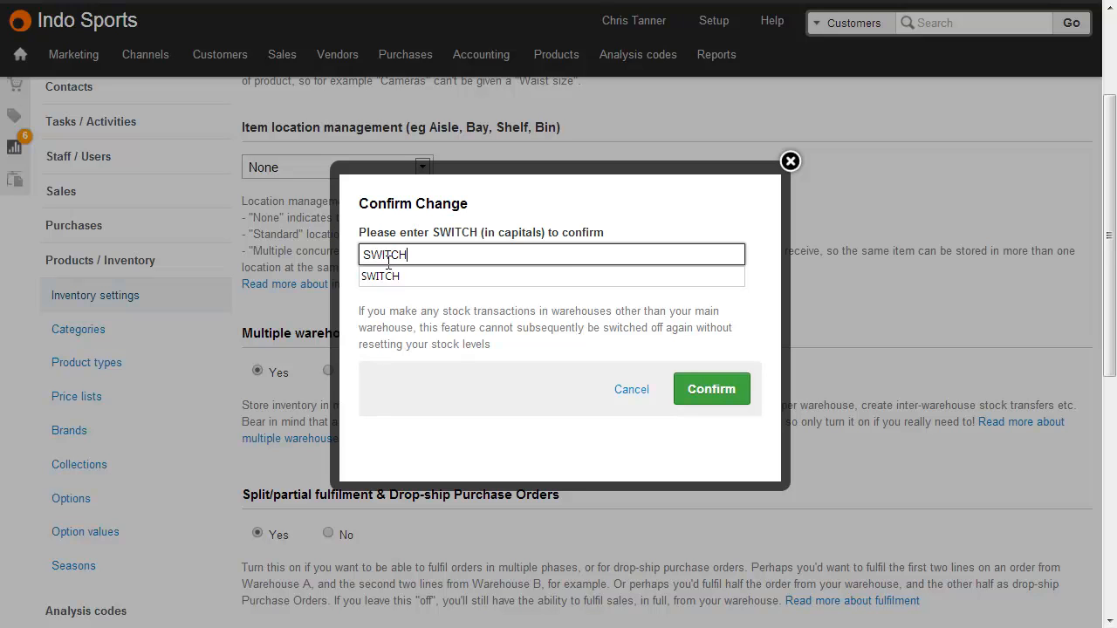
- Confirm switching on multiple warehouses with the word SWITCH and save the stock settings
{"action": "left_click", "coordinate": [403, 313]}
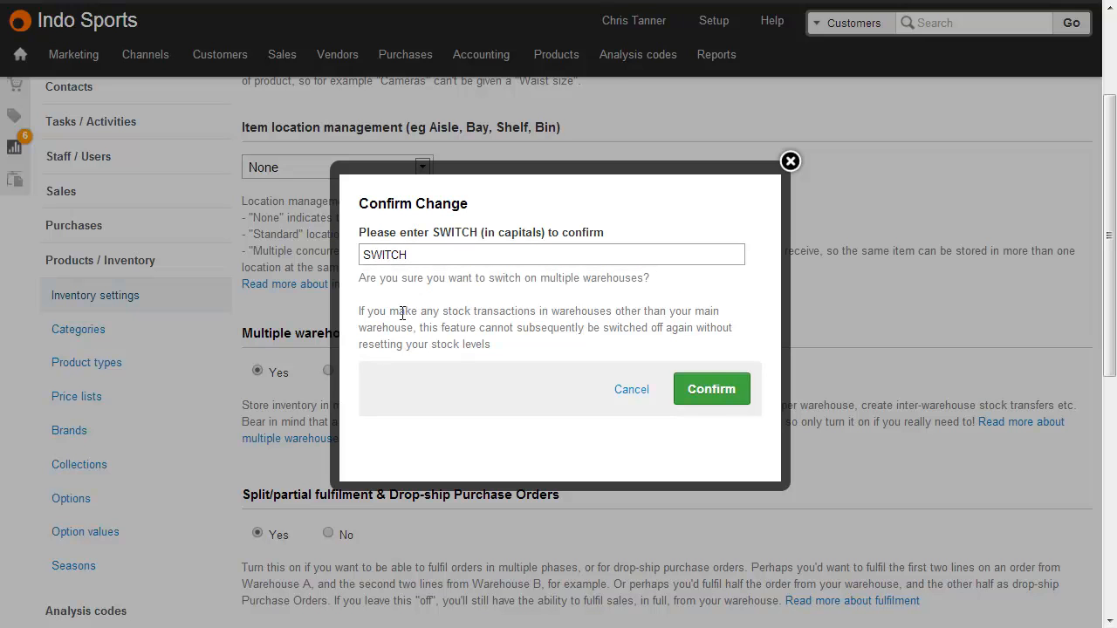
{"action": "left_click", "coordinate": [721, 390]}
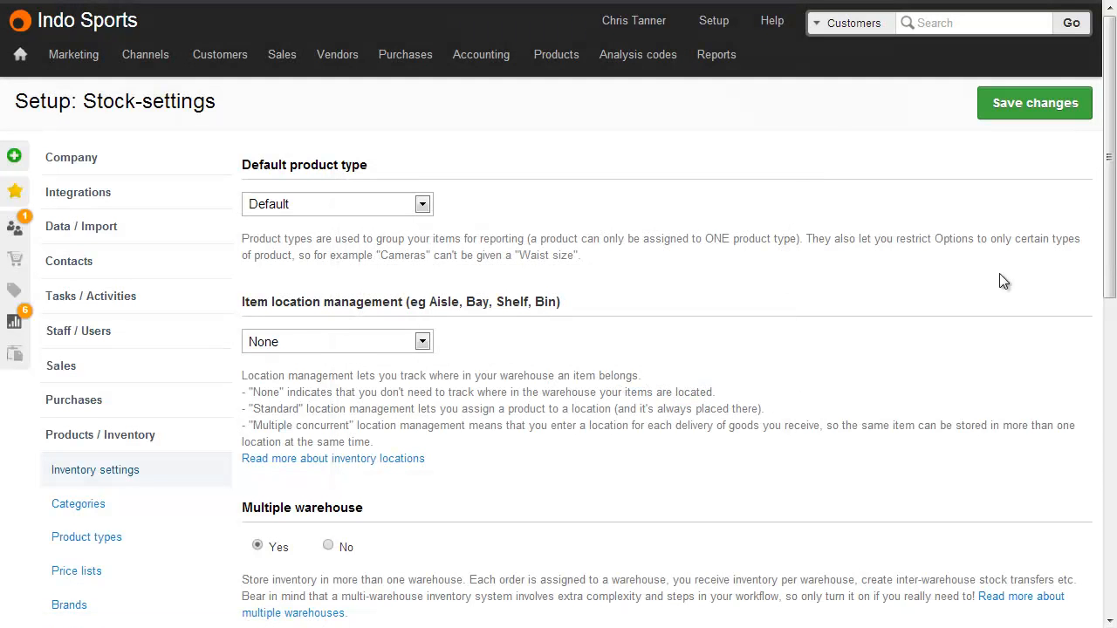
{"action": "left_click", "coordinate": [1053, 115]}
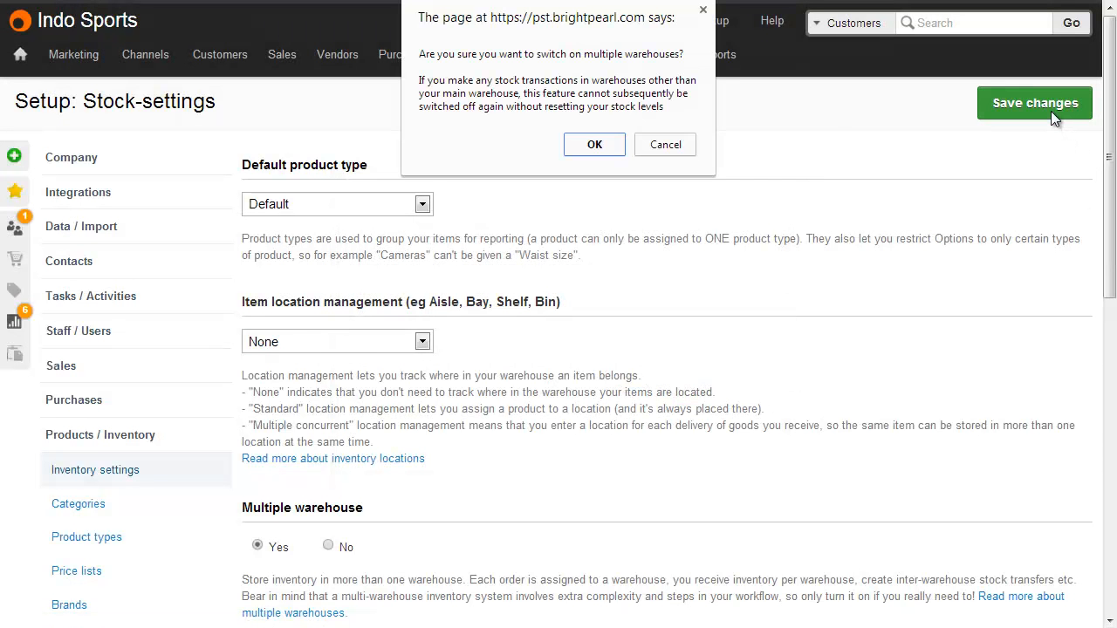
{"action": "left_click", "coordinate": [583, 150]}
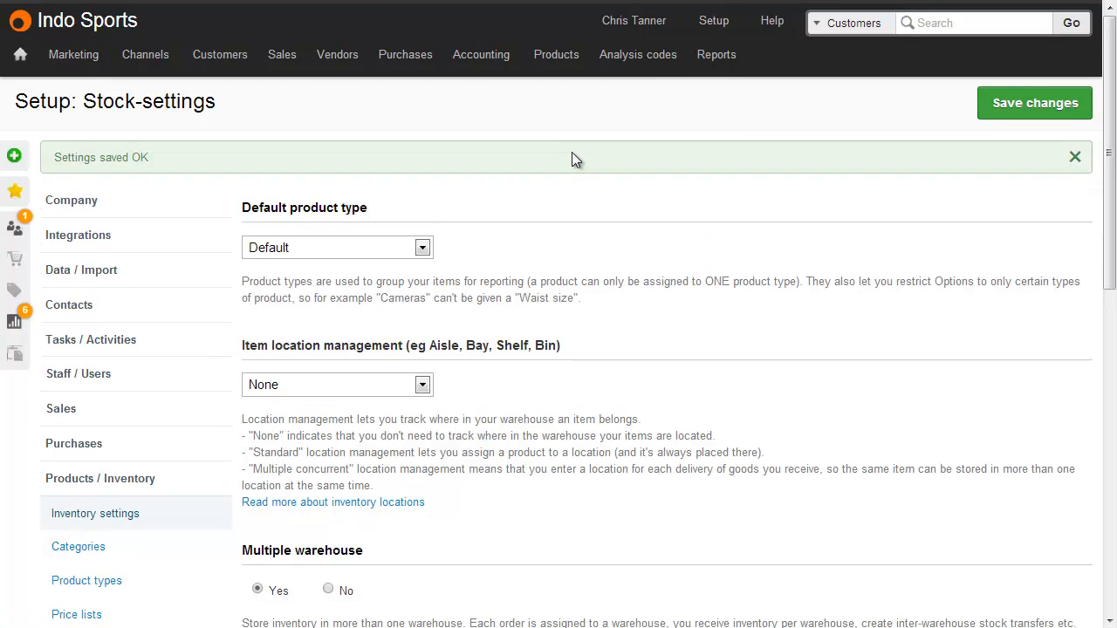
- Add a new warehouse named Second, fill in its address in the United Kingdom, and save it
{"action": "scroll", "coordinate": [572, 152], "scroll_direction": "down", "scroll_amount": 3}
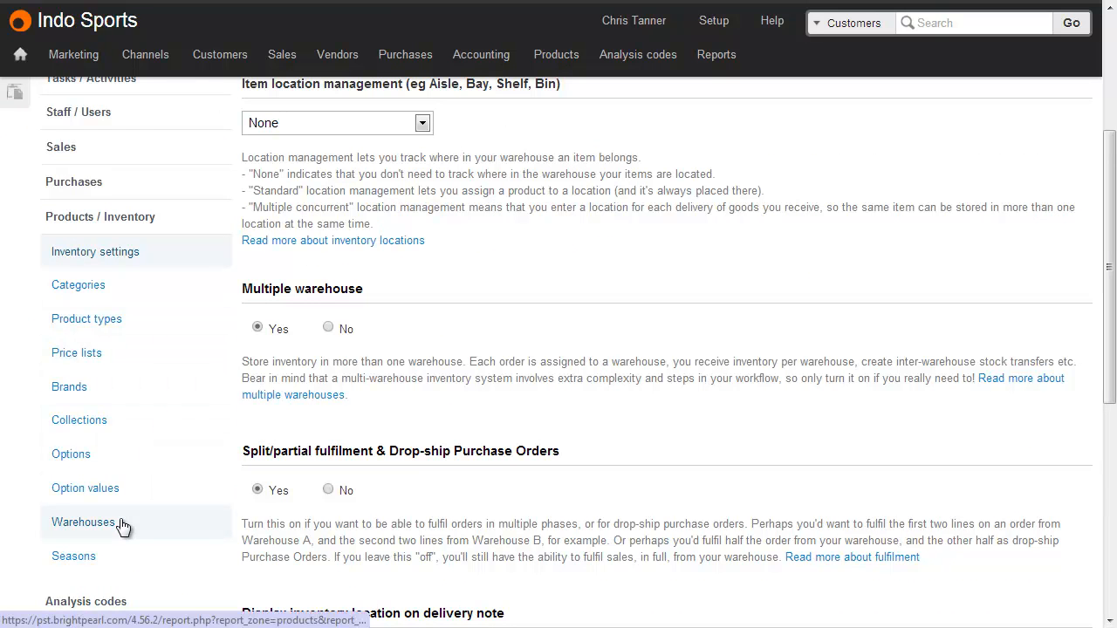
{"action": "left_click", "coordinate": [83, 522]}
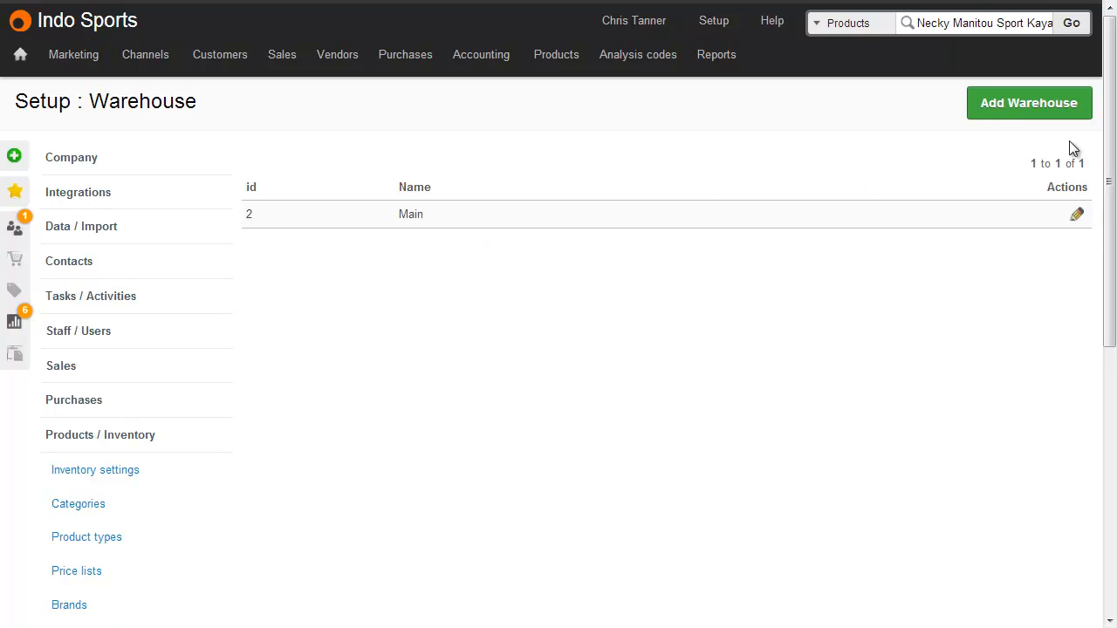
{"action": "left_click", "coordinate": [1046, 103]}
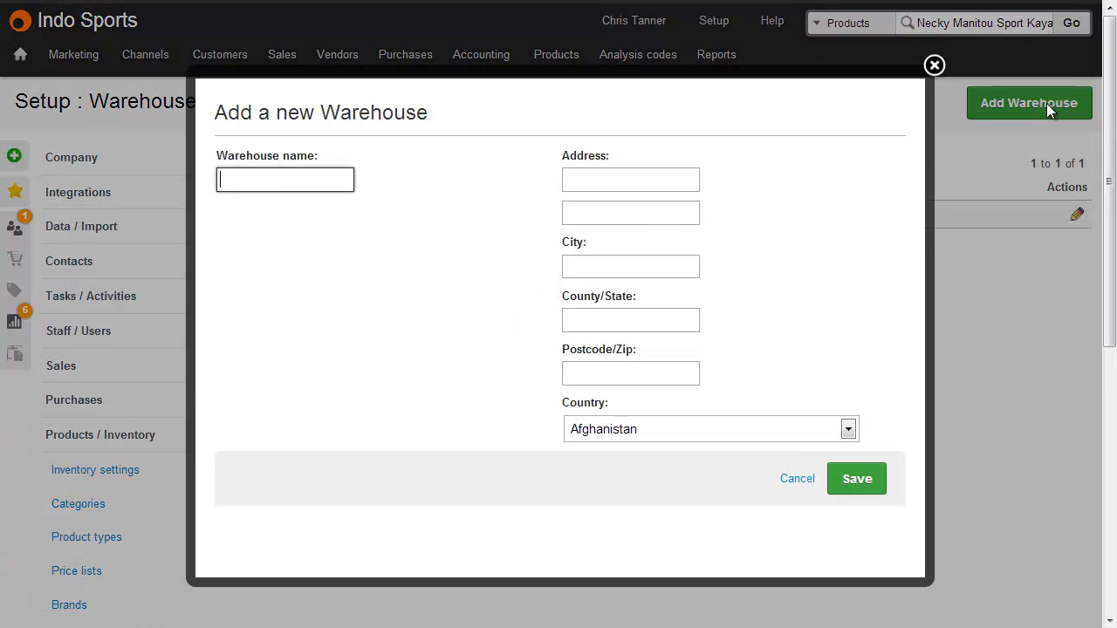
{"action": "type", "text": "Second"}
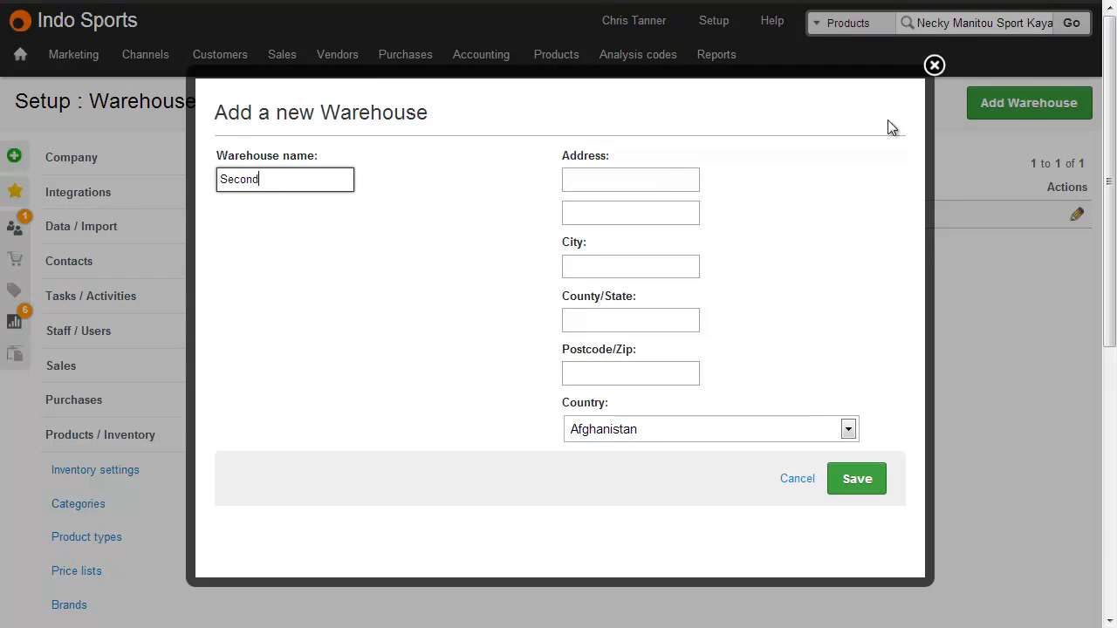
{"action": "left_click", "coordinate": [665, 177]}
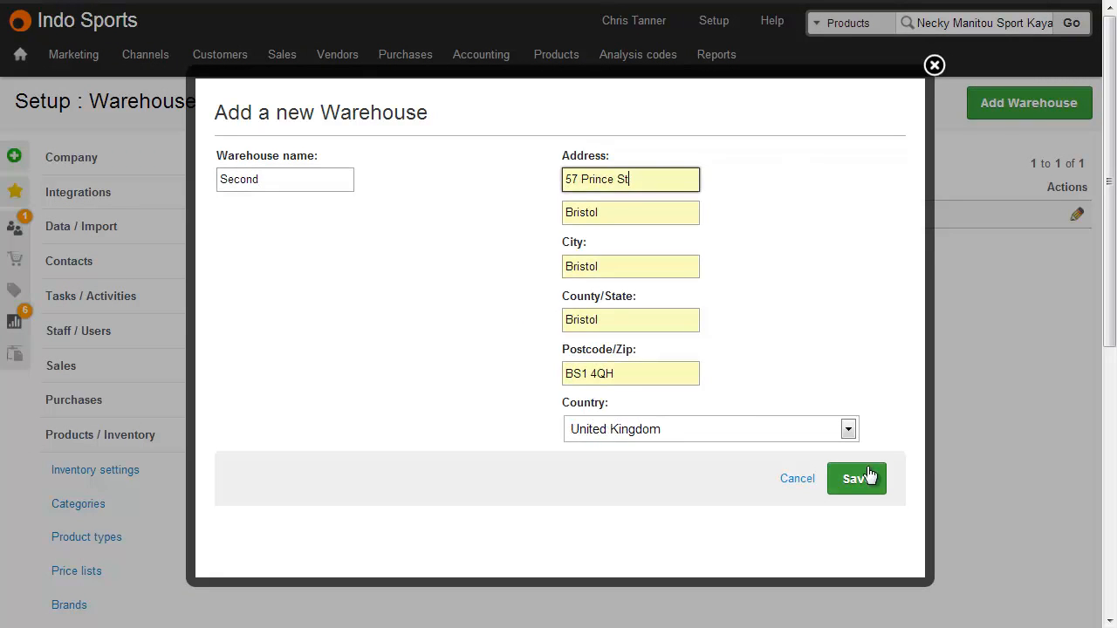
{"action": "left_click", "coordinate": [870, 485]}
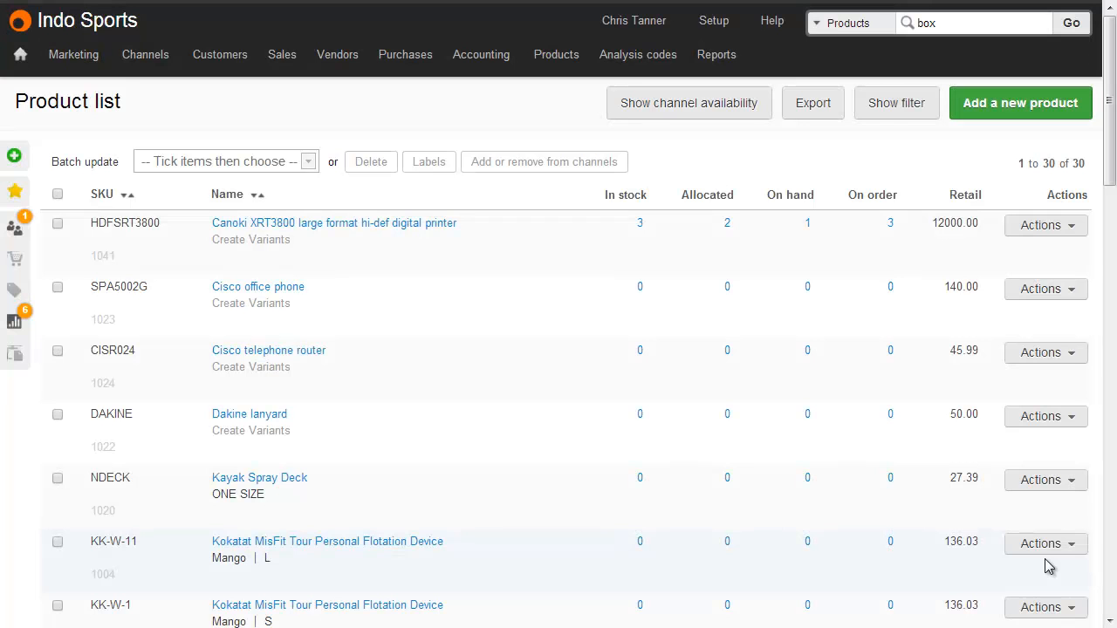
- Show the product list's filter options and inspect the warehouse filter
{"action": "left_click", "coordinate": [640, 229]}
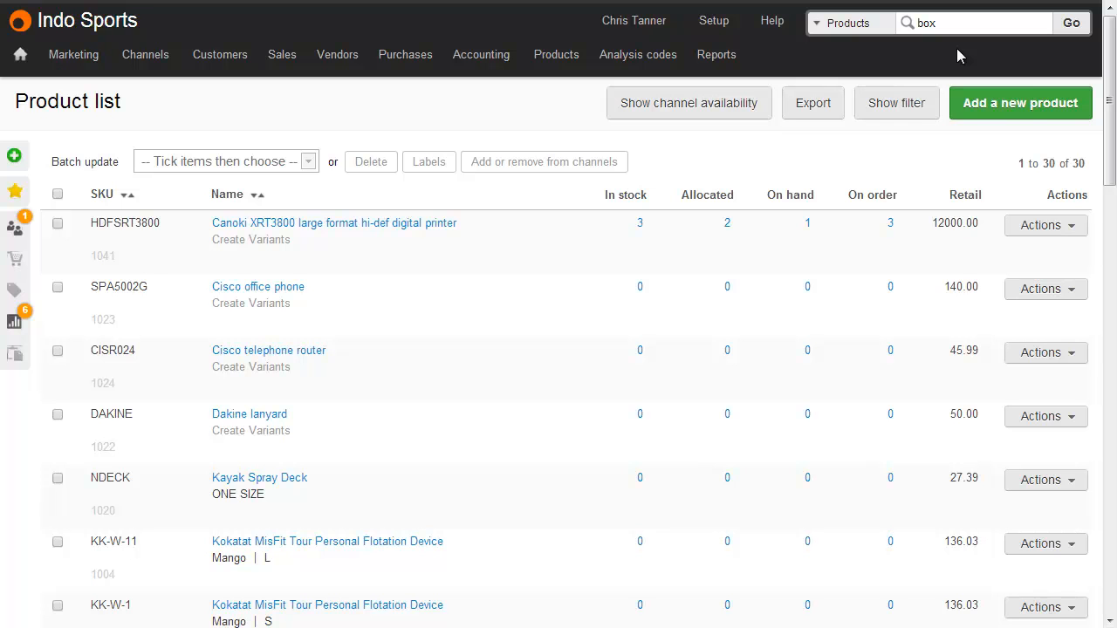
{"action": "left_click", "coordinate": [912, 106]}
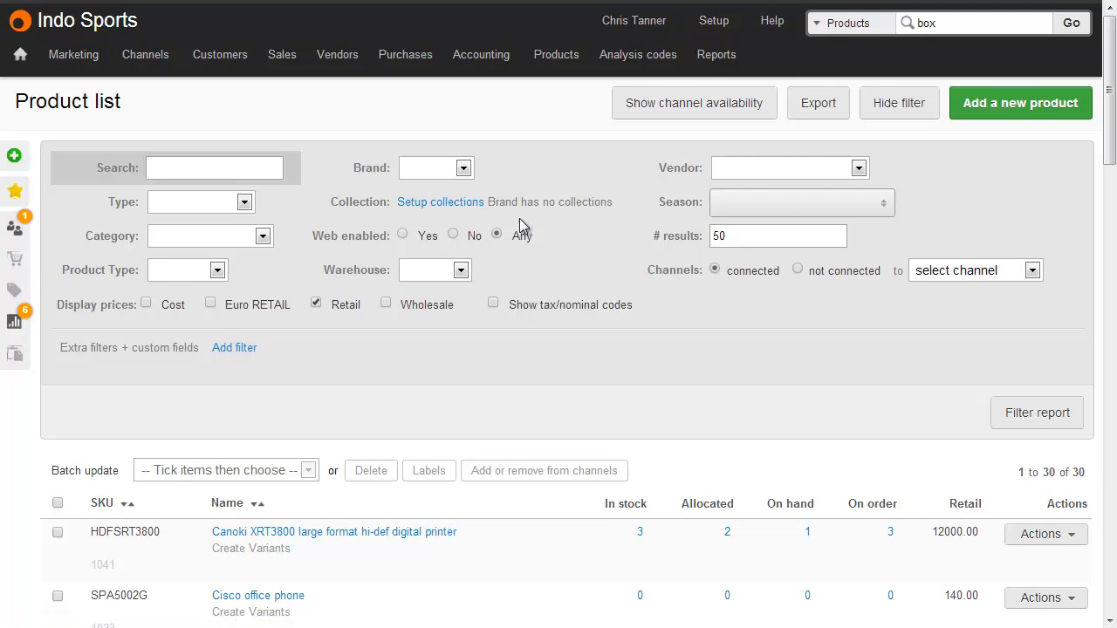
{"action": "left_click", "coordinate": [455, 274]}
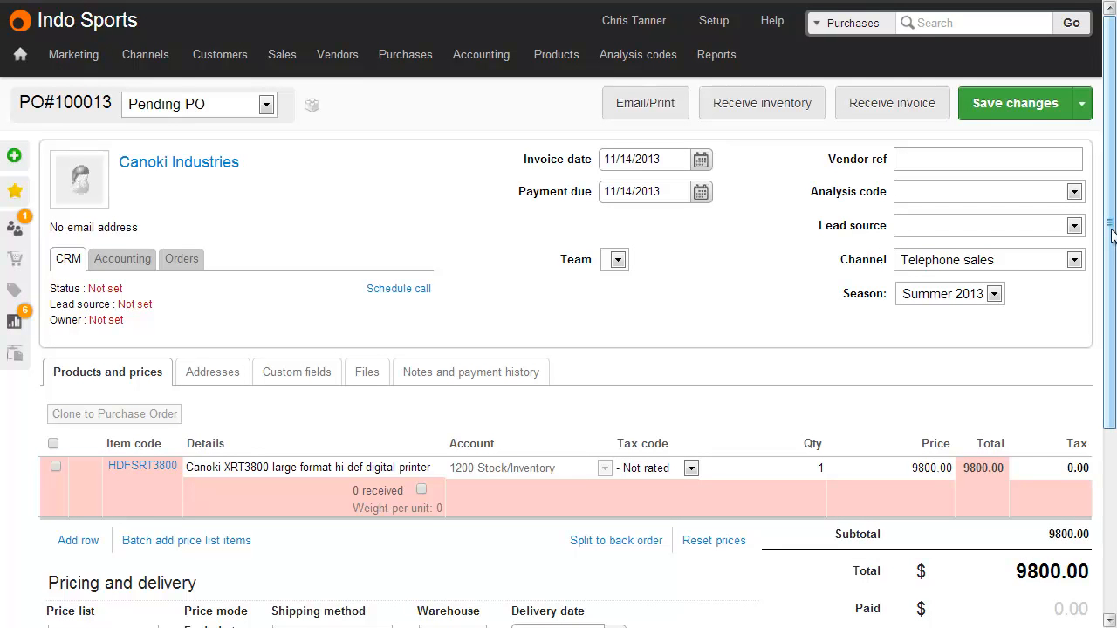
- Receive 1 Canoki XRT3800 printer from the Canoki Industries purchase order into the Second warehouse
{"action": "left_click_drag", "start_coordinate": [1111, 234], "coordinate": [1108, 417]}
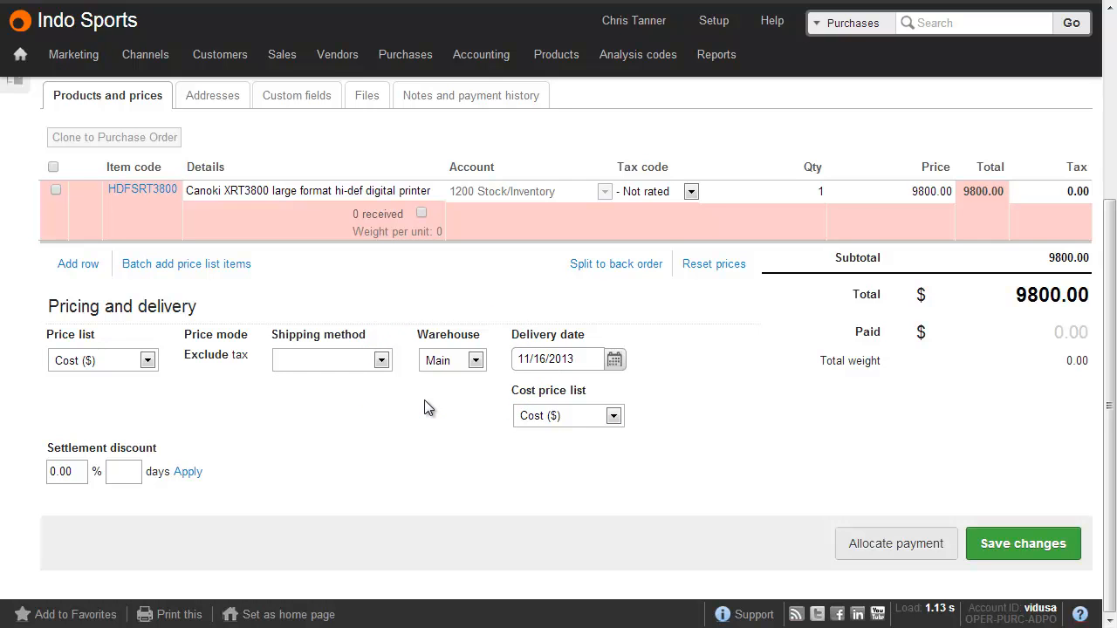
{"action": "scroll", "coordinate": [424, 400], "scroll_direction": "up", "scroll_amount": 3}
{"action": "left_click", "coordinate": [769, 112]}
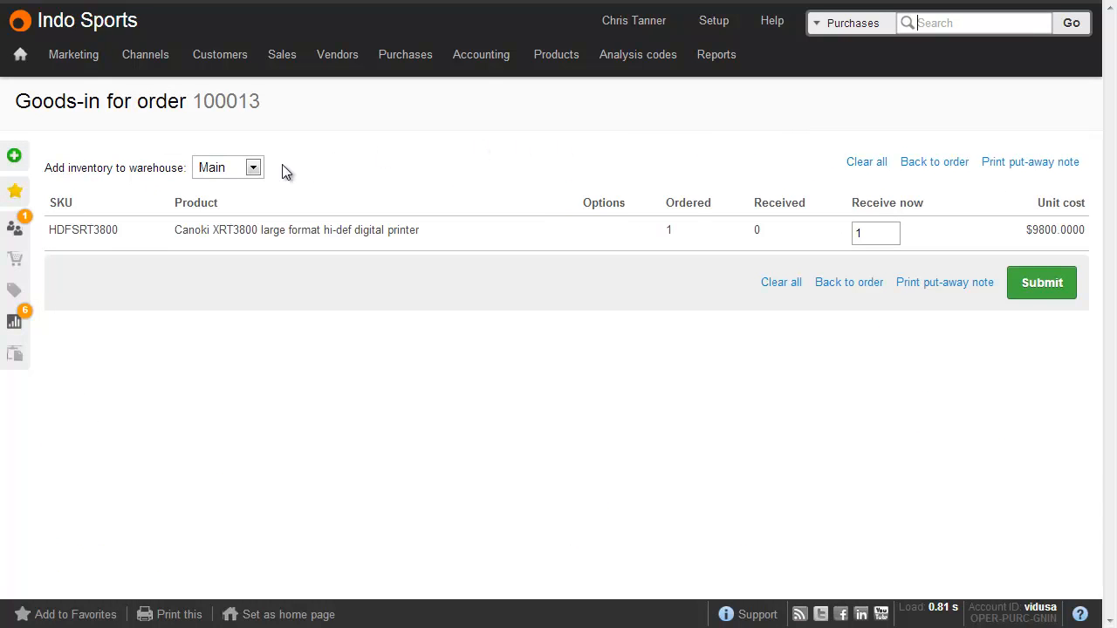
{"action": "left_click", "coordinate": [252, 168]}
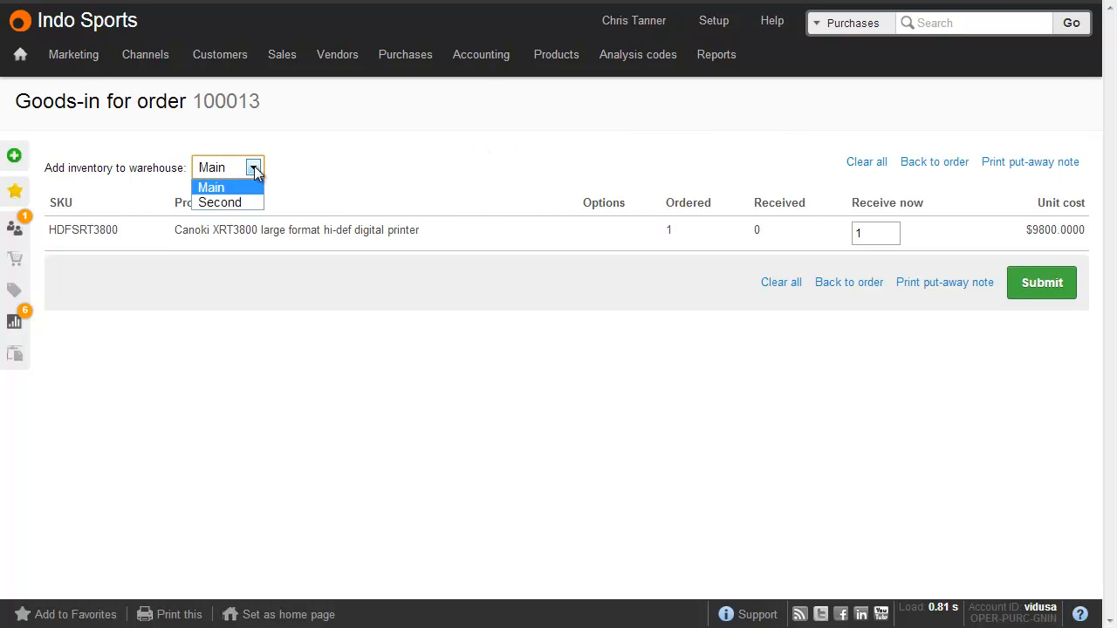
{"action": "left_click", "coordinate": [250, 202]}
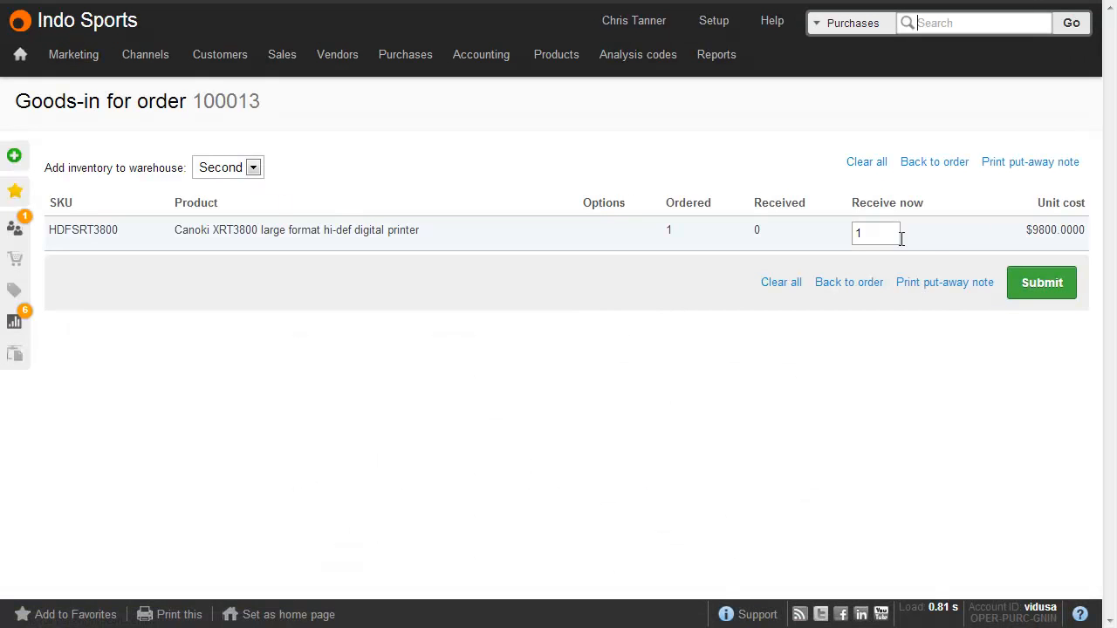
{"action": "left_click", "coordinate": [1038, 293]}
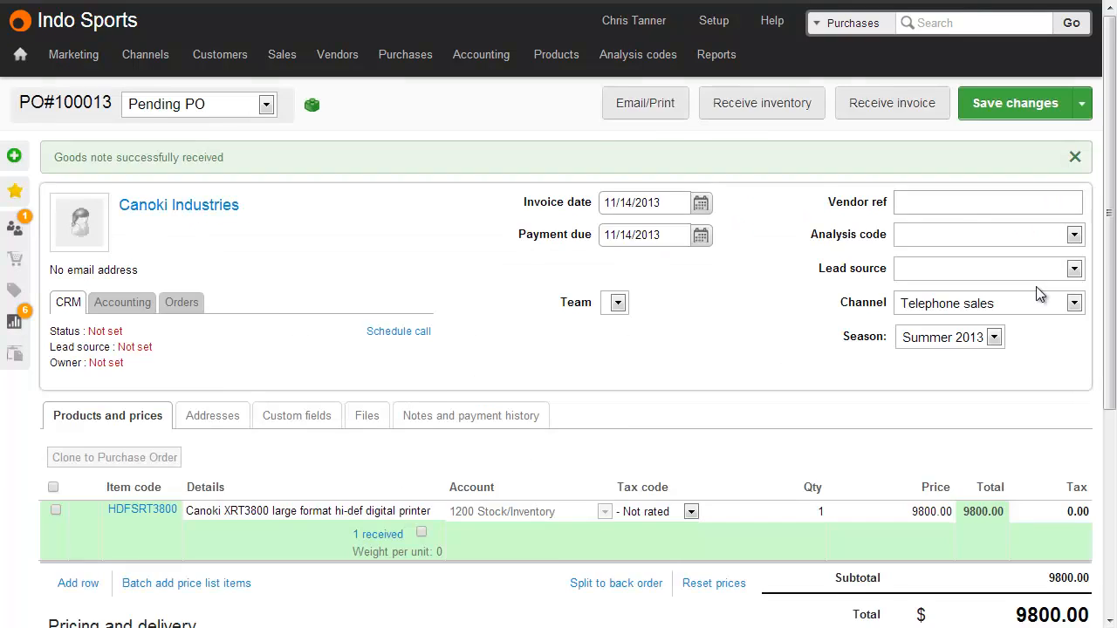
{"action": "scroll", "coordinate": [1038, 292], "scroll_direction": "down", "scroll_amount": 4}
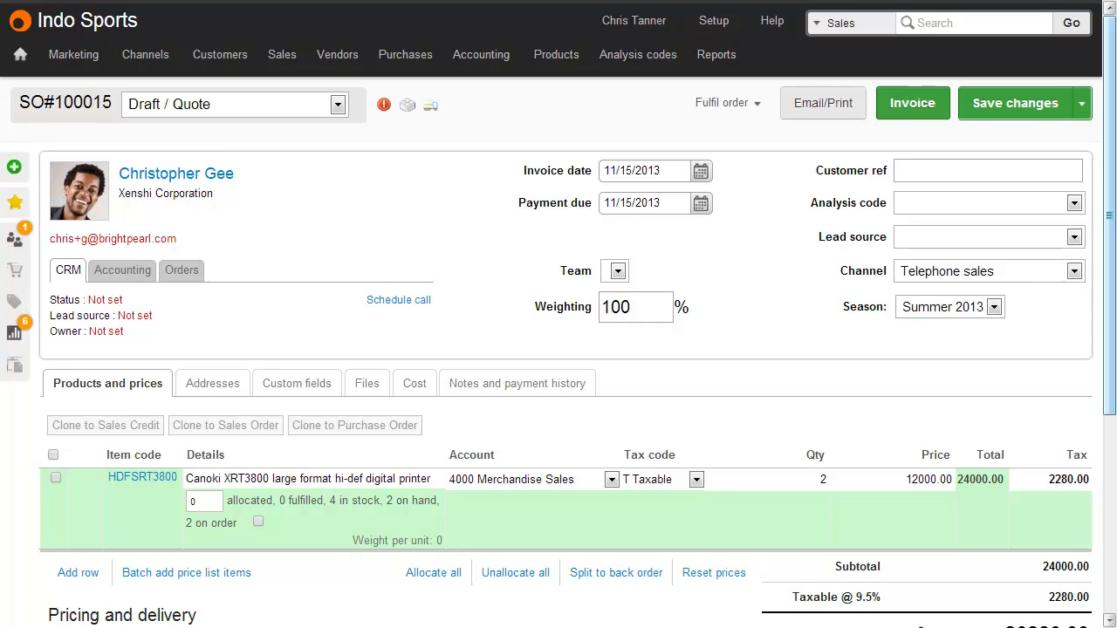
- Examine the Canoki XRT3800 printer's inventory per warehouse from the sales order, then return to the order
{"action": "scroll", "coordinate": [935, 522], "scroll_direction": "down", "scroll_amount": 3}
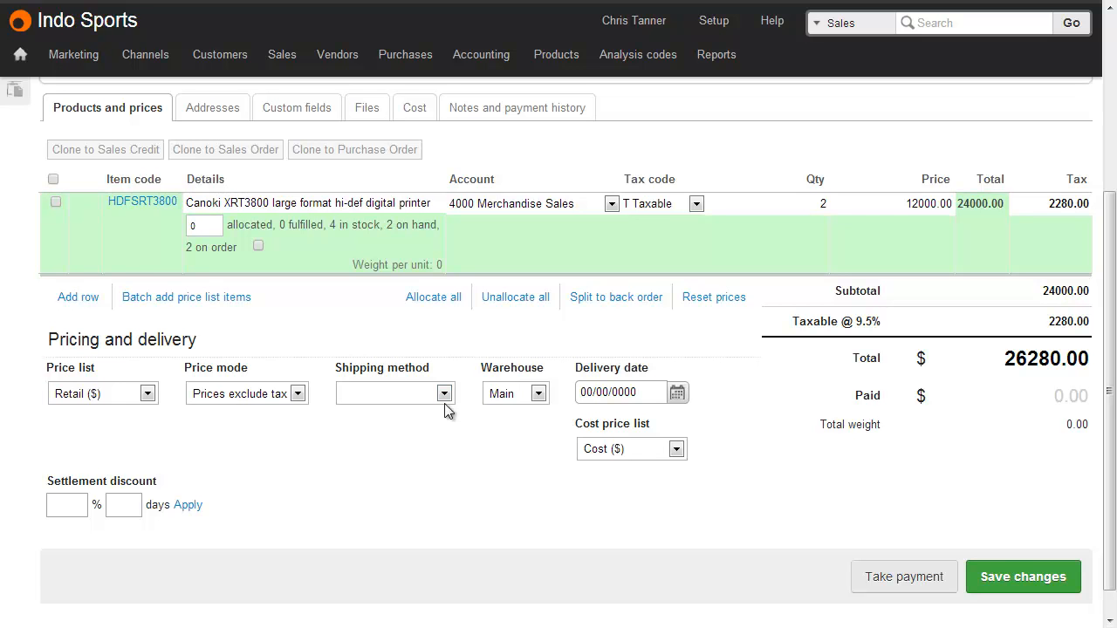
{"action": "left_click", "coordinate": [149, 205]}
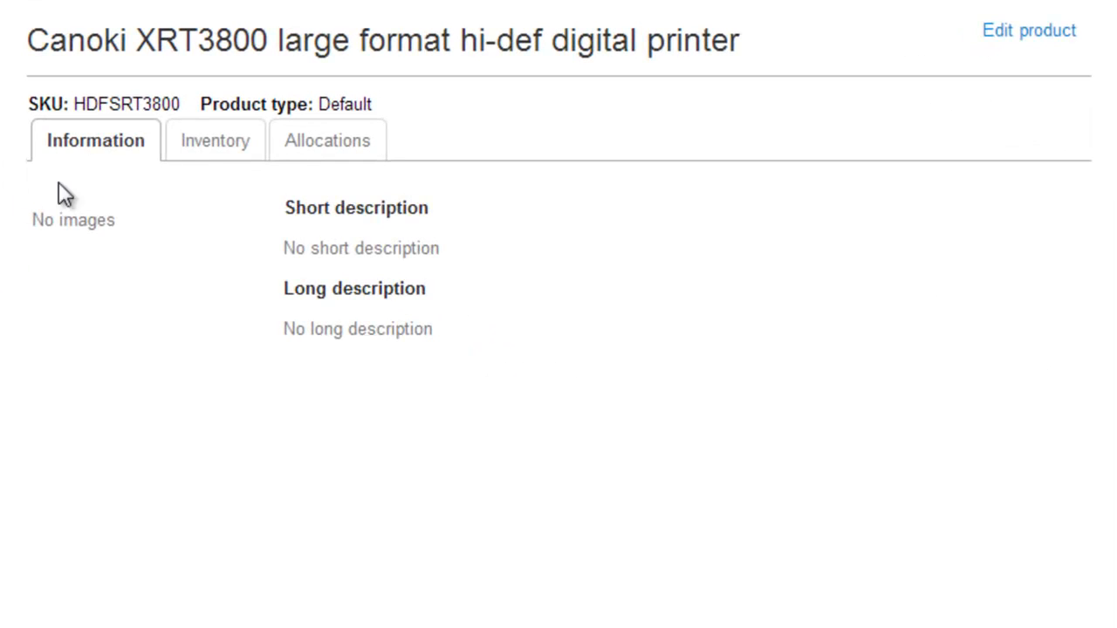
{"action": "left_click", "coordinate": [207, 143]}
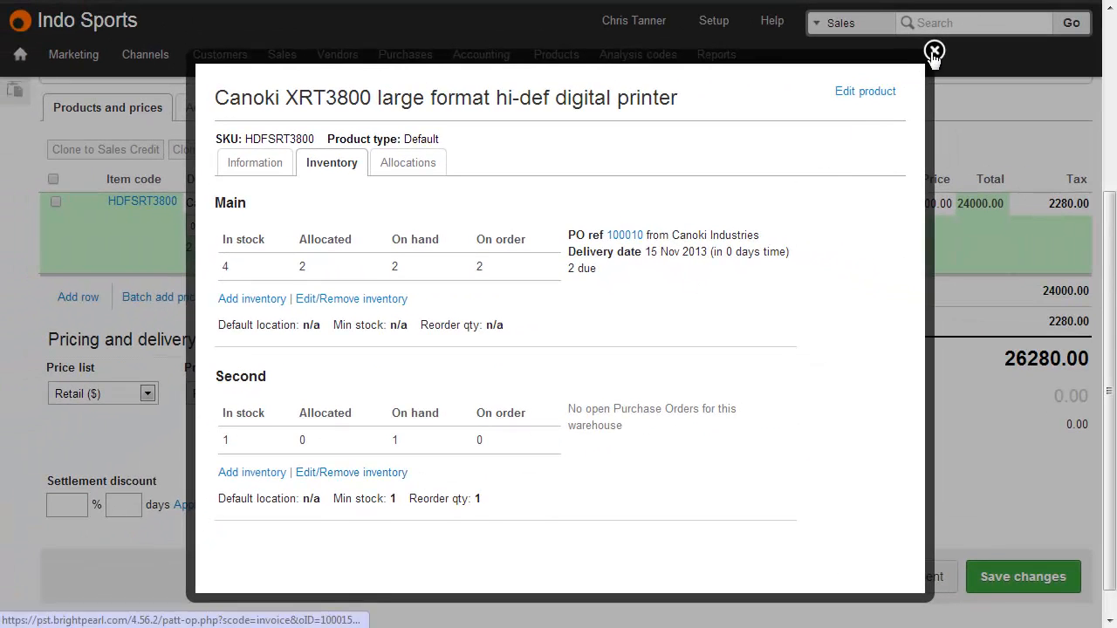
{"action": "left_click", "coordinate": [933, 52]}
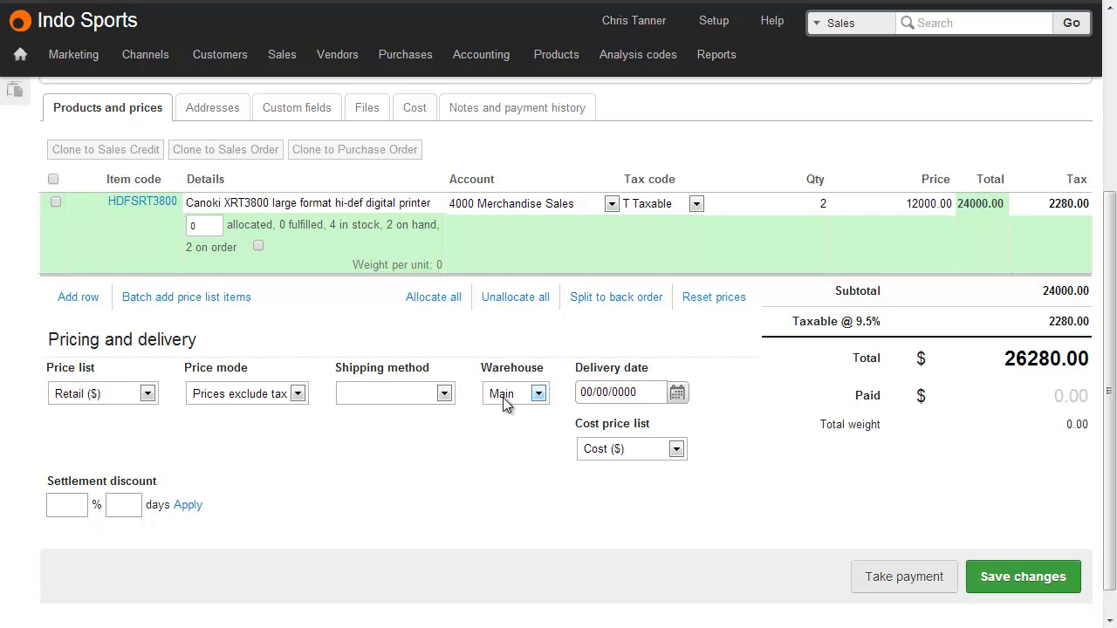
- Set the Canoki XRT3800 printer's quantity on the sales order to 3 and save the changes
{"action": "left_click", "coordinate": [798, 204]}
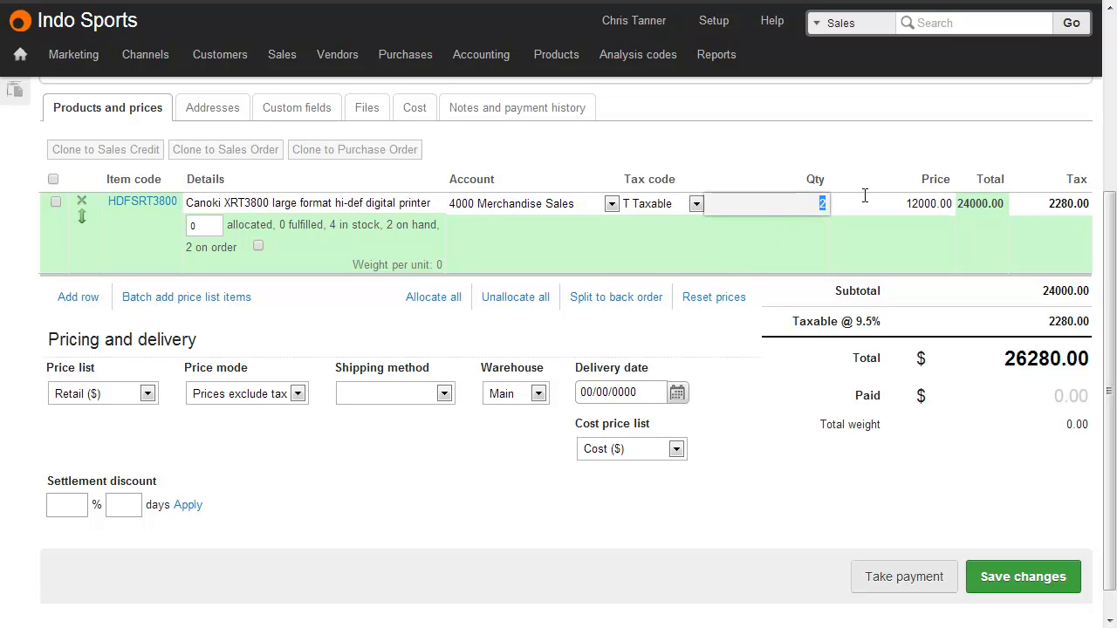
{"action": "type", "text": "3"}
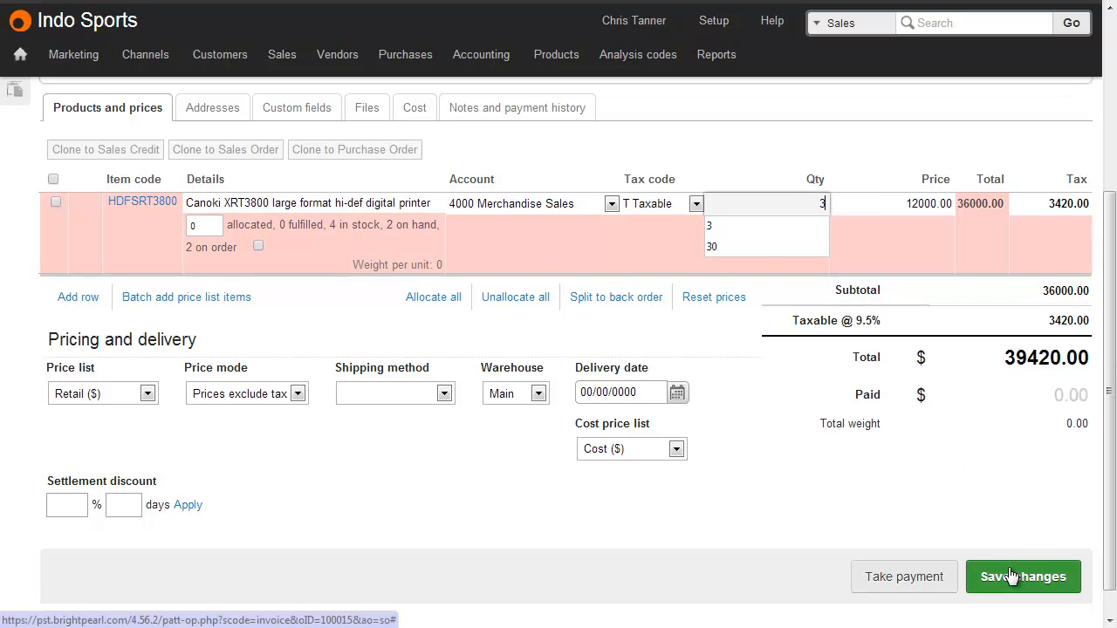
{"action": "left_click", "coordinate": [1010, 574]}
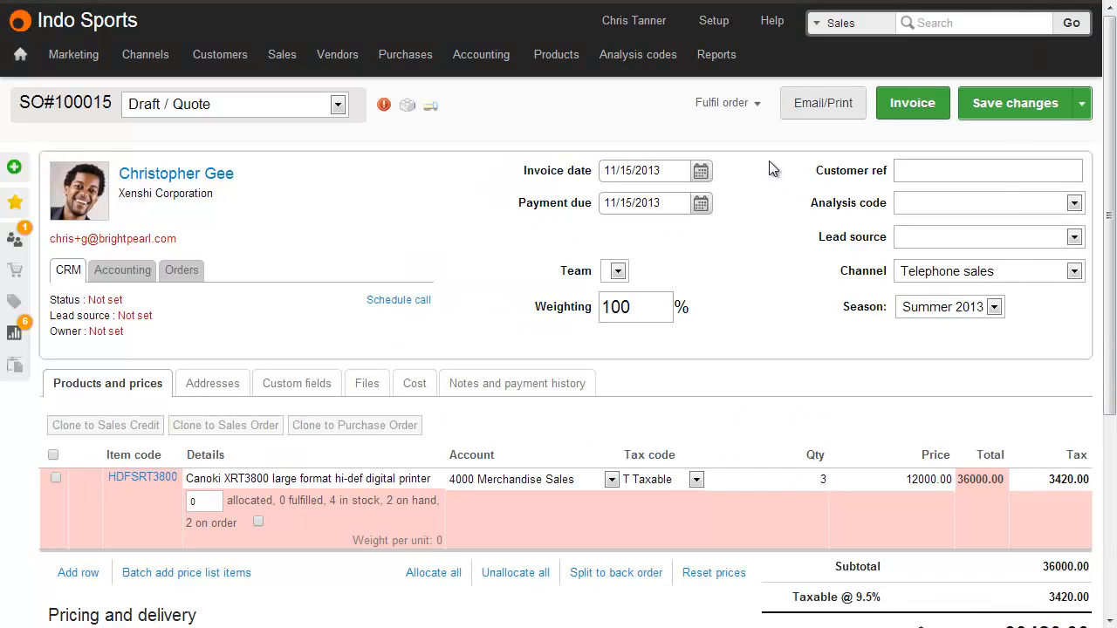
- Check the source warehouse choices for the printer in the Partial/Advanced fulfil page and return to the sales order
{"action": "left_click", "coordinate": [744, 104]}
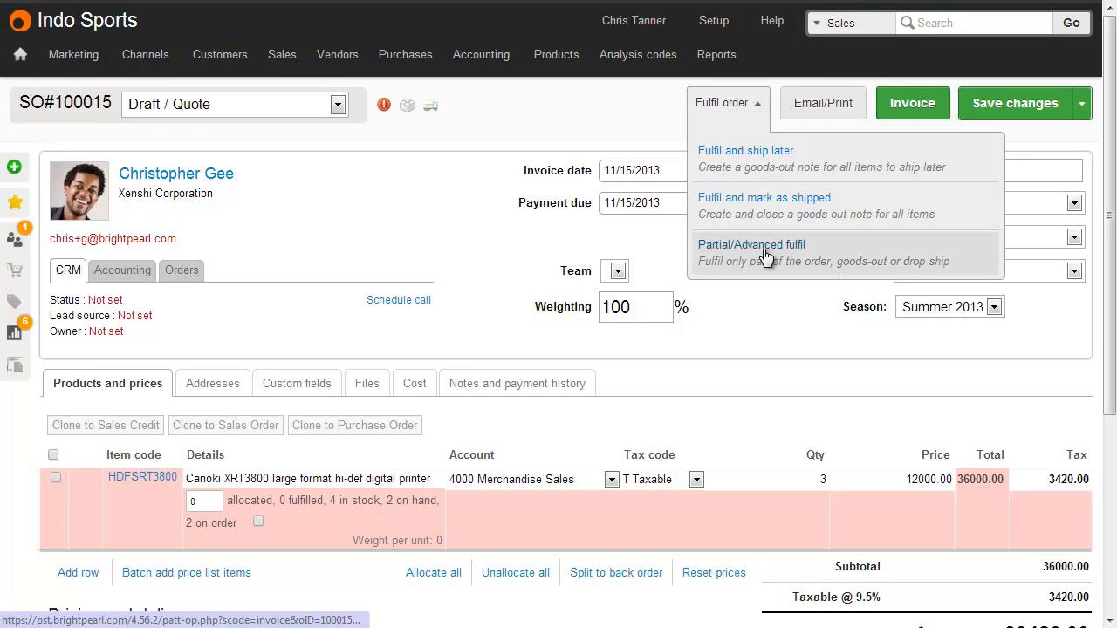
{"action": "left_click", "coordinate": [844, 260]}
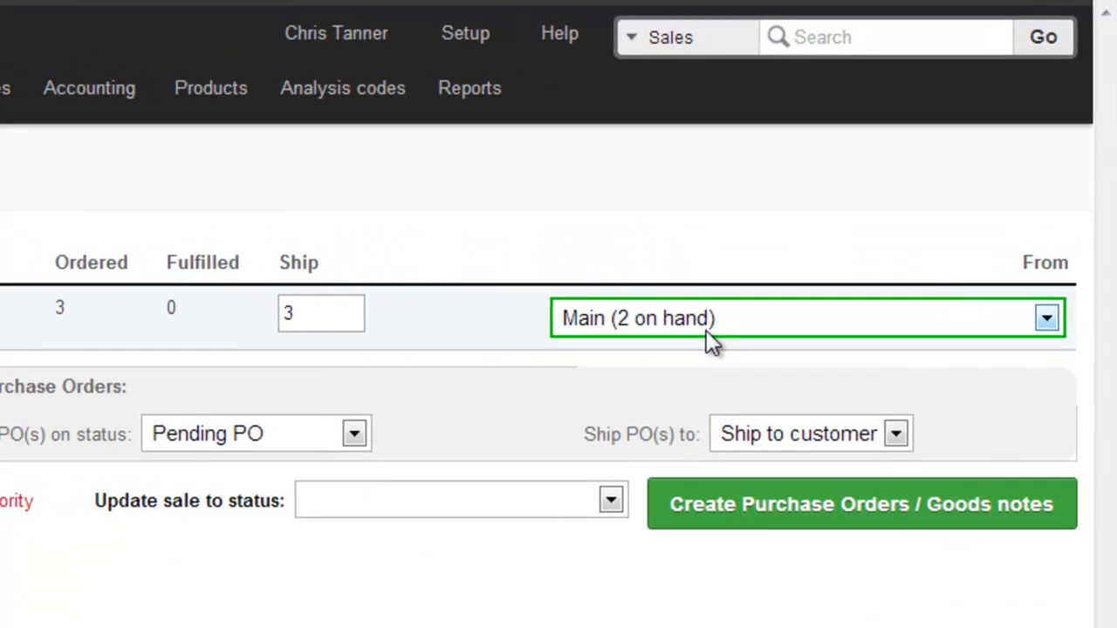
{"action": "left_click", "coordinate": [868, 205]}
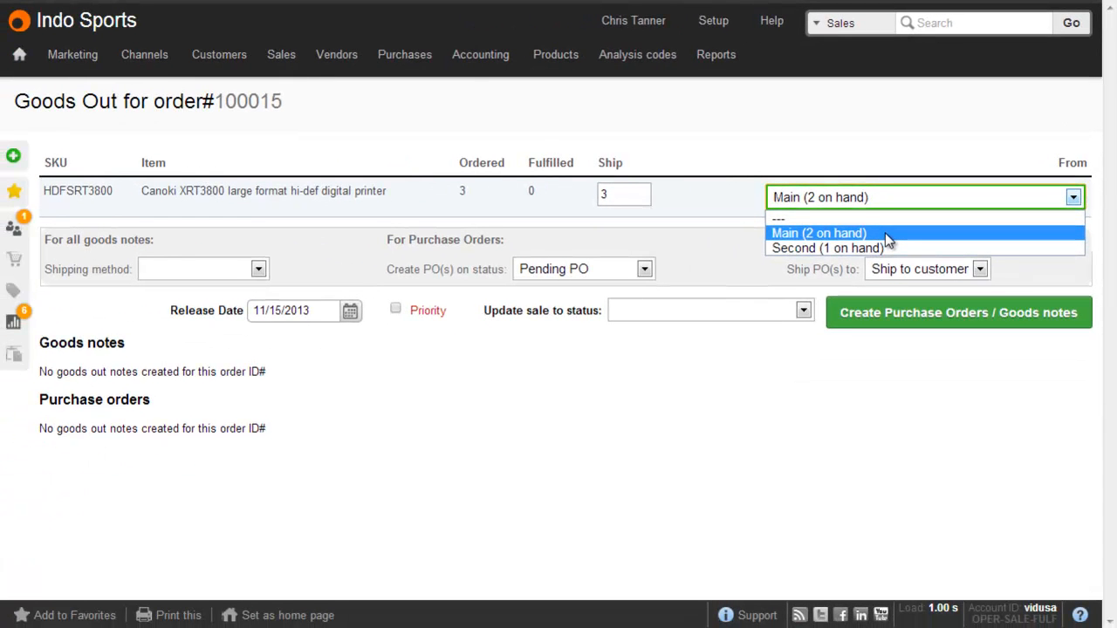
{"action": "left_click", "coordinate": [259, 112]}
{"action": "left_click", "coordinate": [259, 111]}
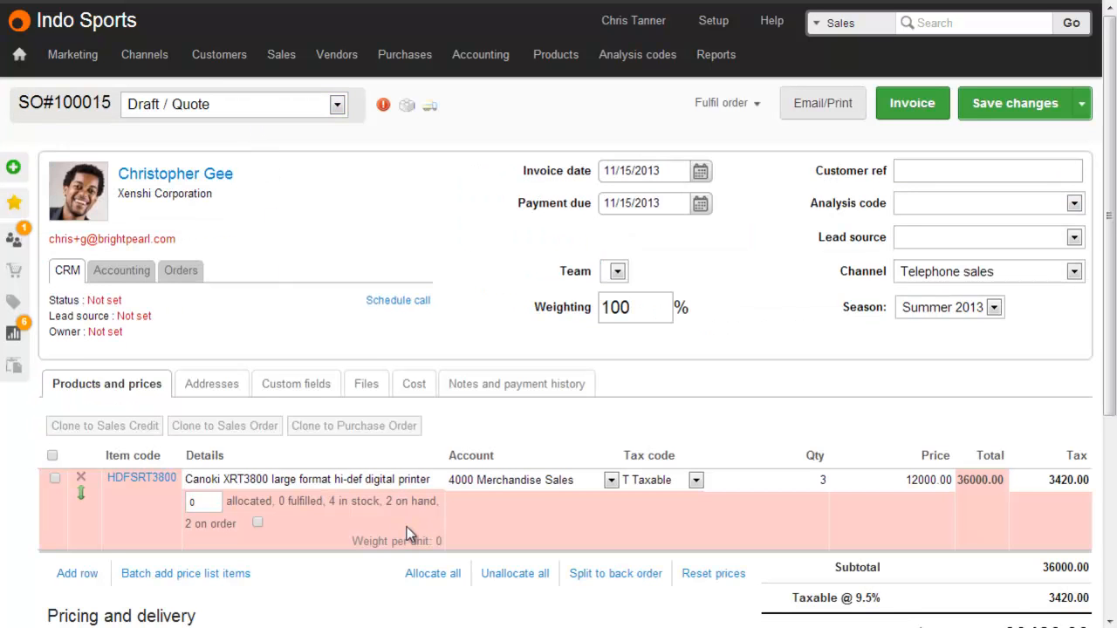
- Enter 3 as the allocated quantity for the Canoki XRT3800 printer and save the sales order
{"action": "scroll", "coordinate": [407, 534], "scroll_direction": "down", "scroll_amount": 2}
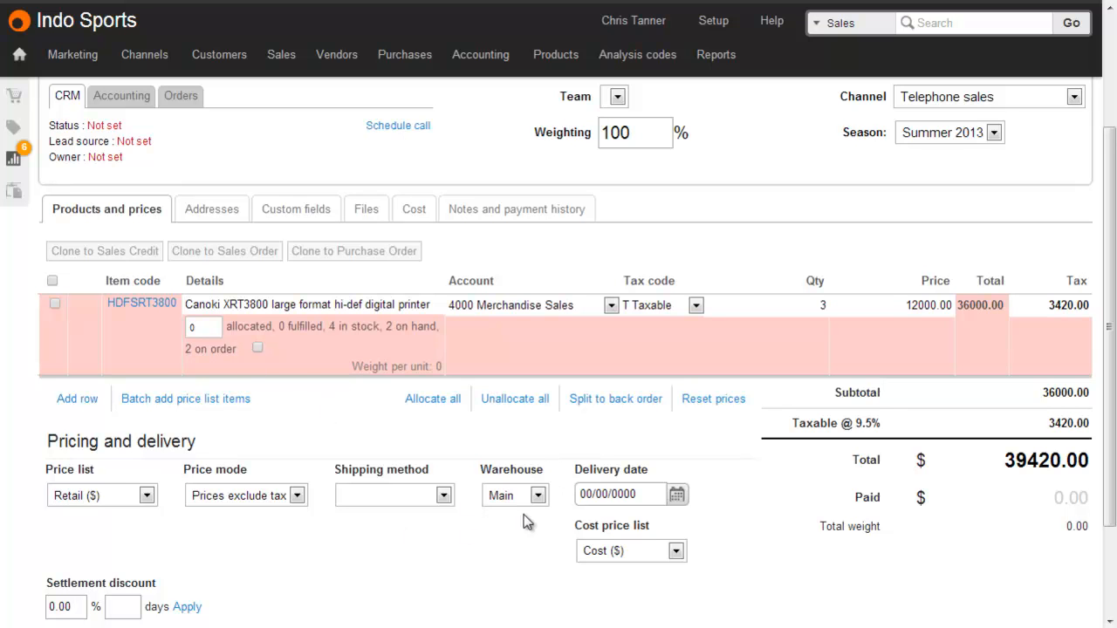
{"action": "left_click_drag", "start_coordinate": [199, 328], "coordinate": [146, 326]}
{"action": "type", "text": "3"}
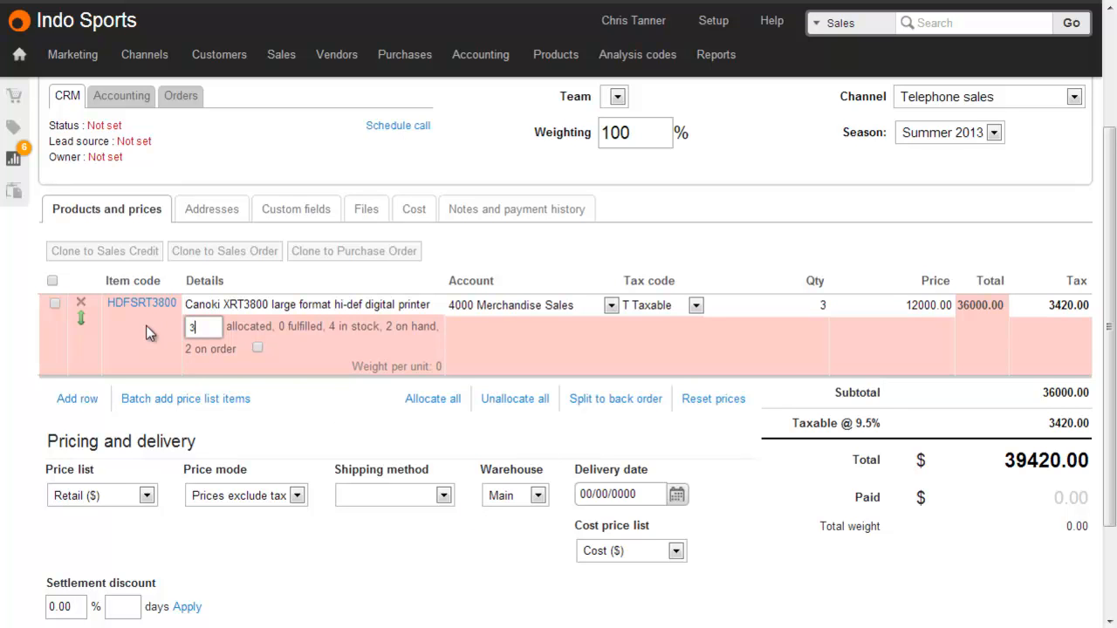
{"action": "scroll", "coordinate": [138, 332], "scroll_direction": "up", "scroll_amount": 2}
{"action": "left_click", "coordinate": [984, 104]}
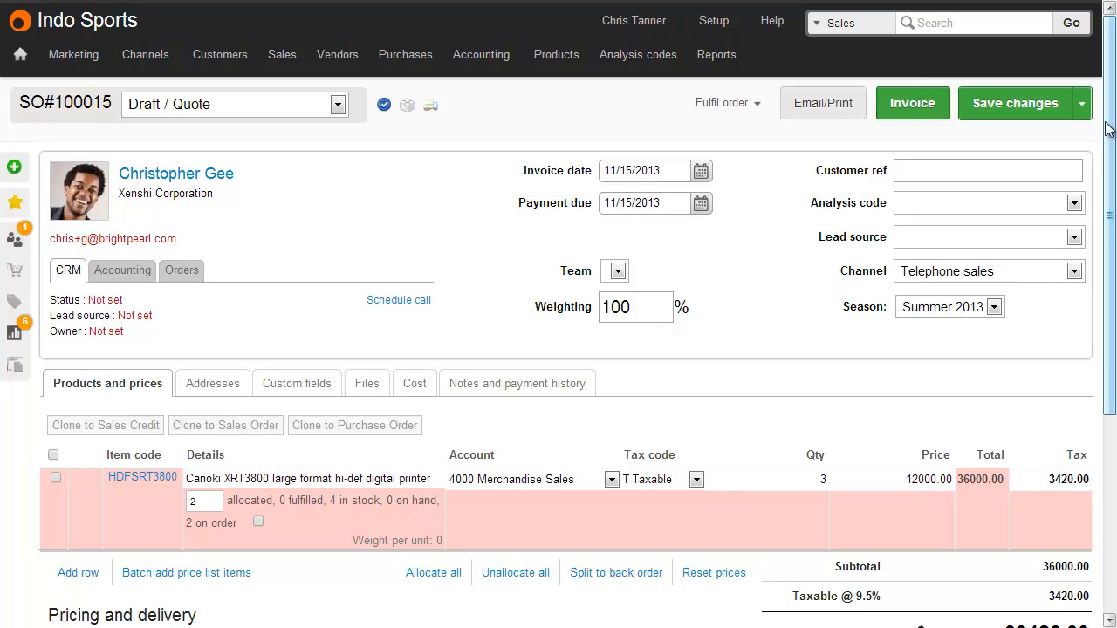
- Open the settings of the Indo retail Shopify channel
{"action": "mouse_move", "coordinate": [554, 65]}
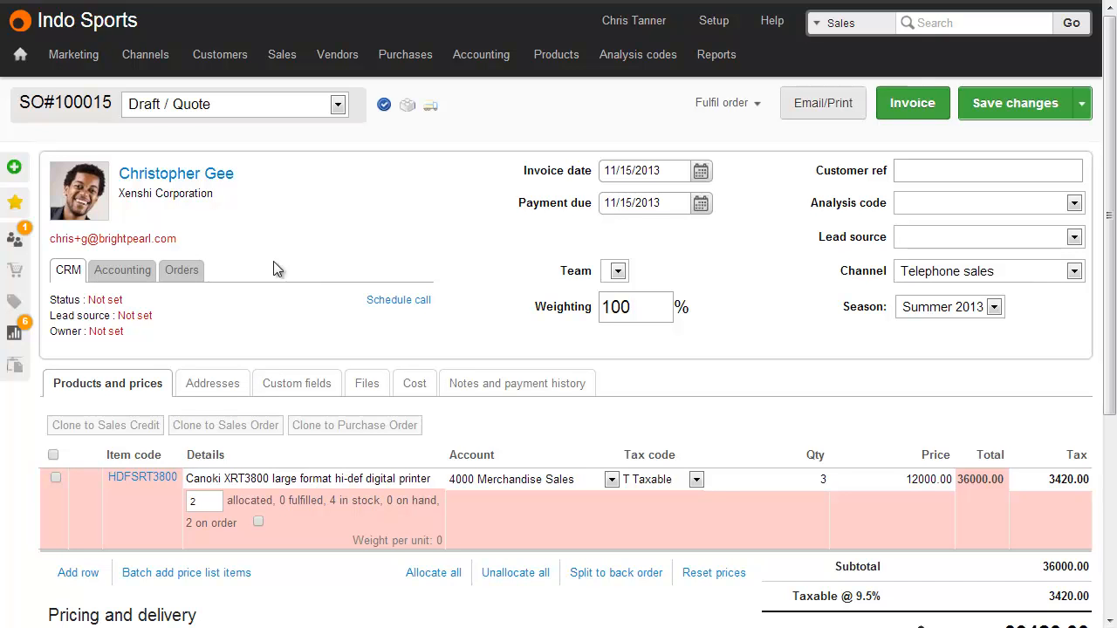
{"action": "mouse_move", "coordinate": [153, 68]}
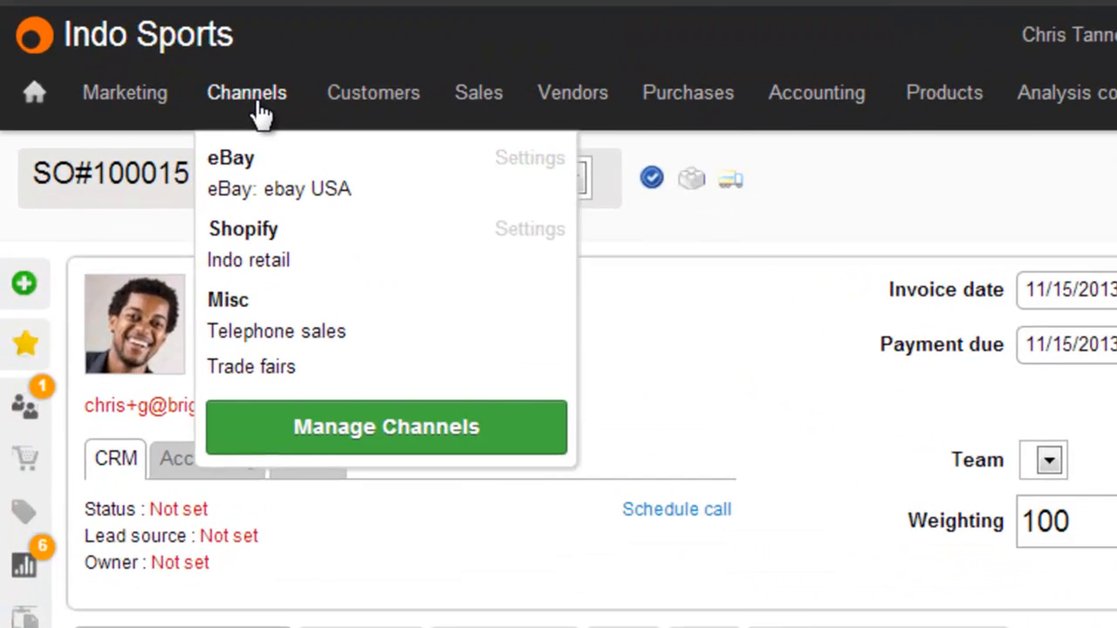
{"action": "mouse_move", "coordinate": [164, 157]}
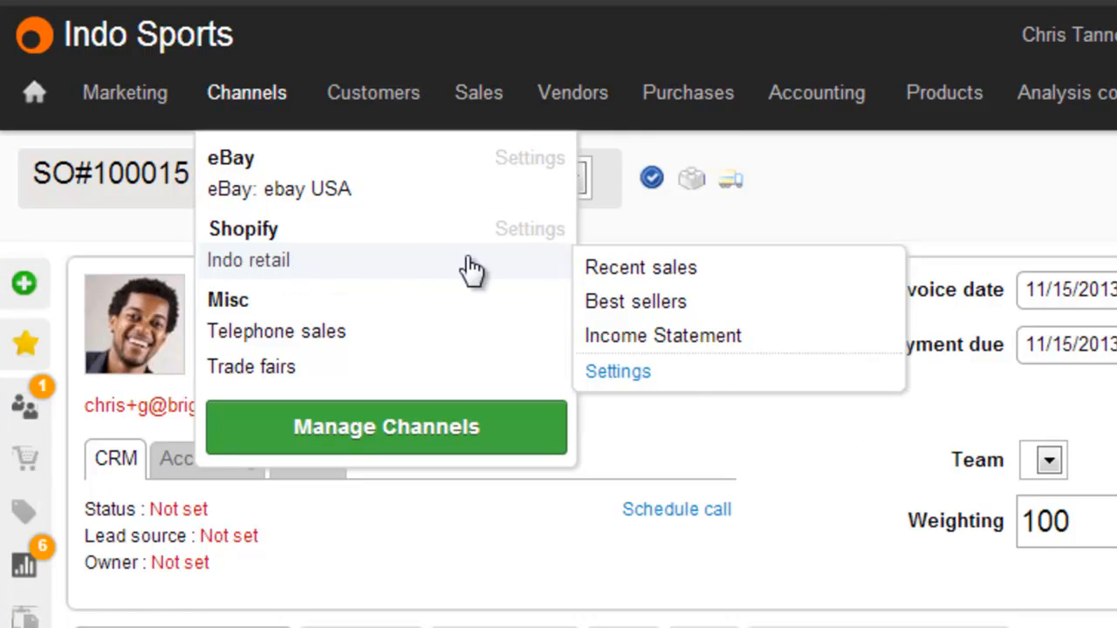
{"action": "left_click", "coordinate": [667, 380]}
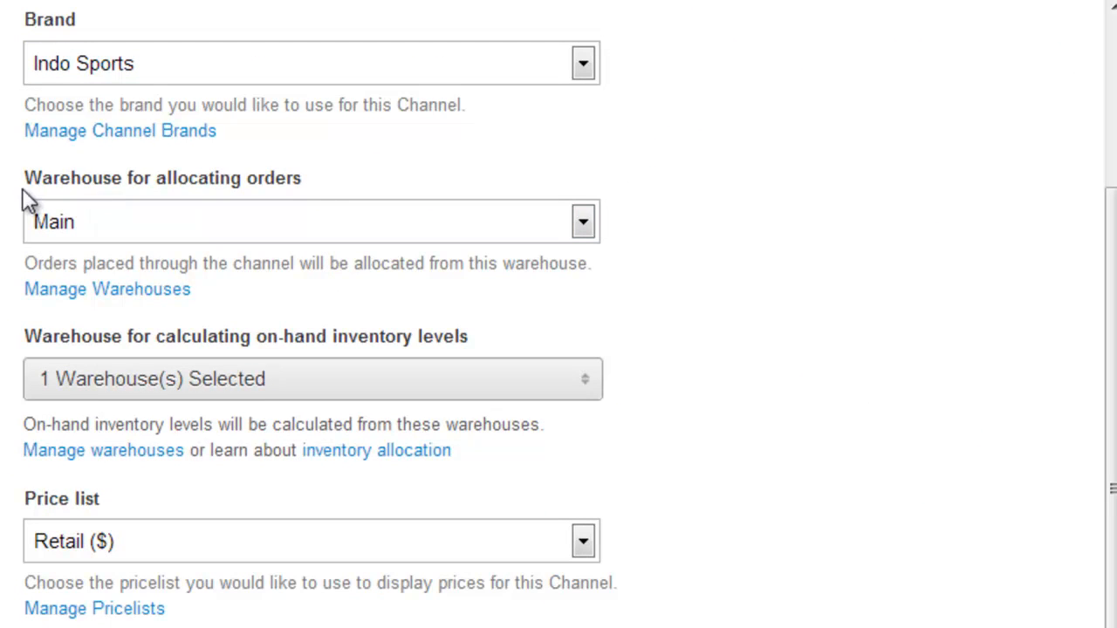
- Review the channel's warehouse for allocating orders and add Second to the warehouses for calculating on-hand inventory levels
{"action": "left_click_drag", "start_coordinate": [25, 172], "coordinate": [338, 172]}
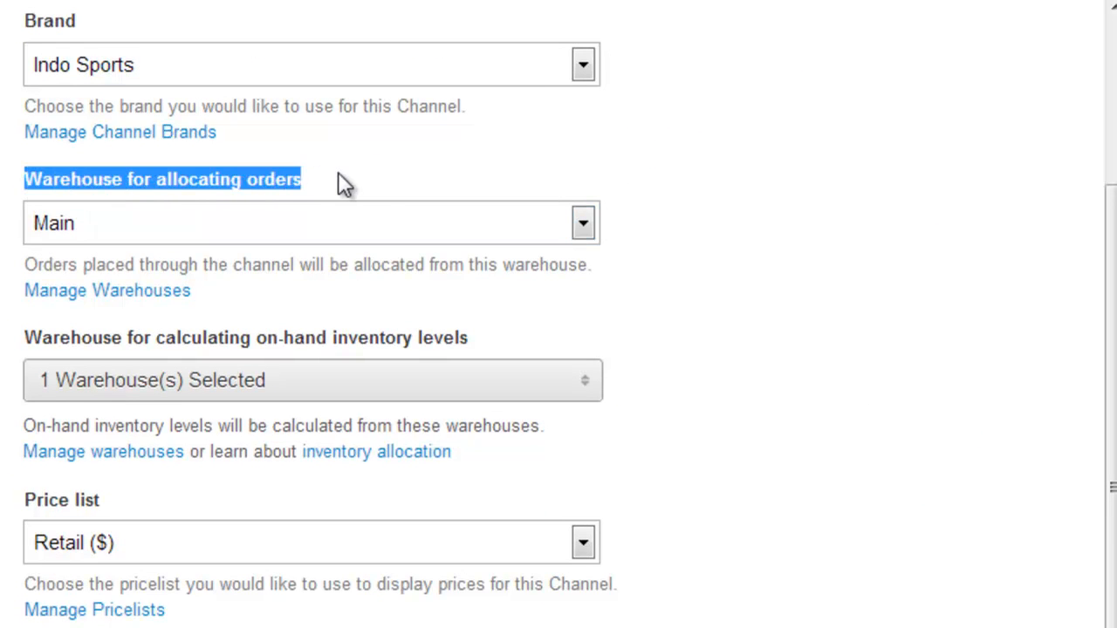
{"action": "left_click", "coordinate": [338, 172]}
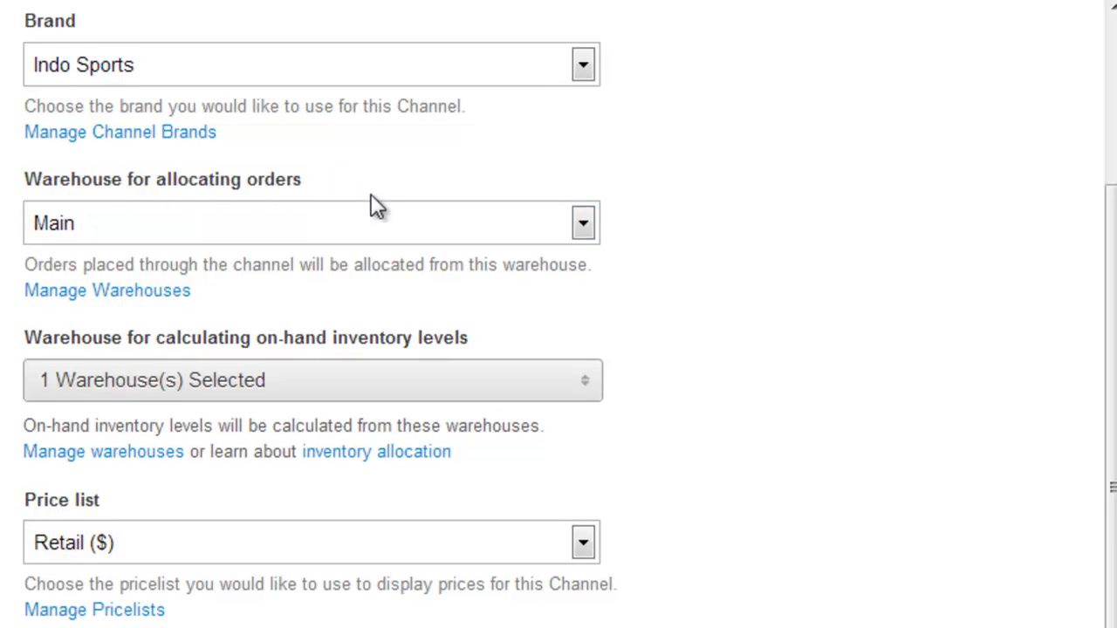
{"action": "left_click", "coordinate": [399, 400]}
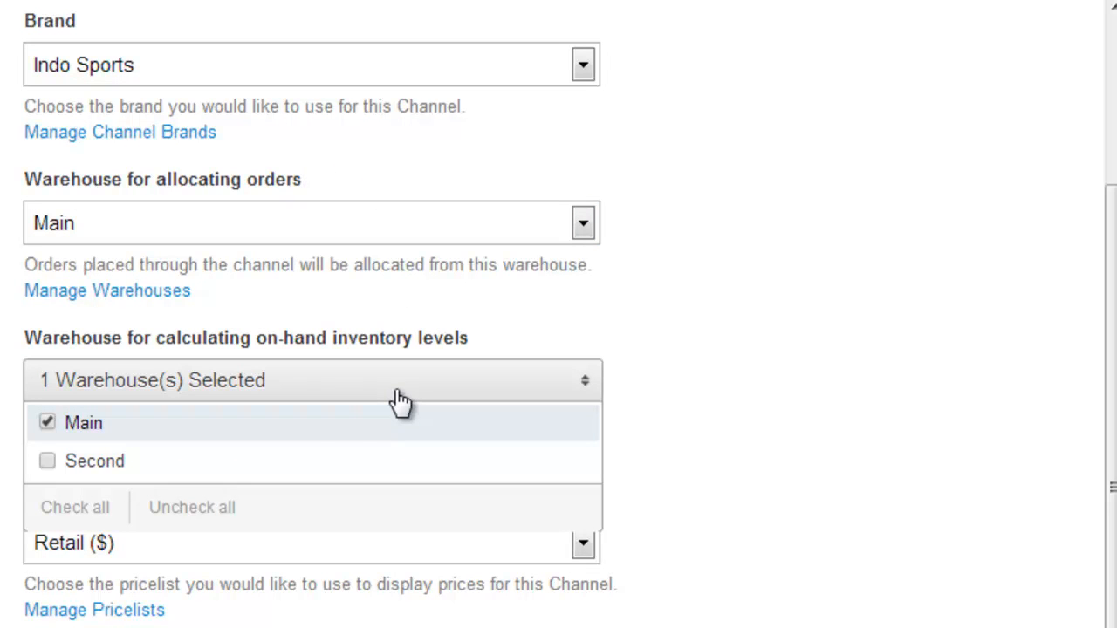
{"action": "left_click", "coordinate": [124, 464]}
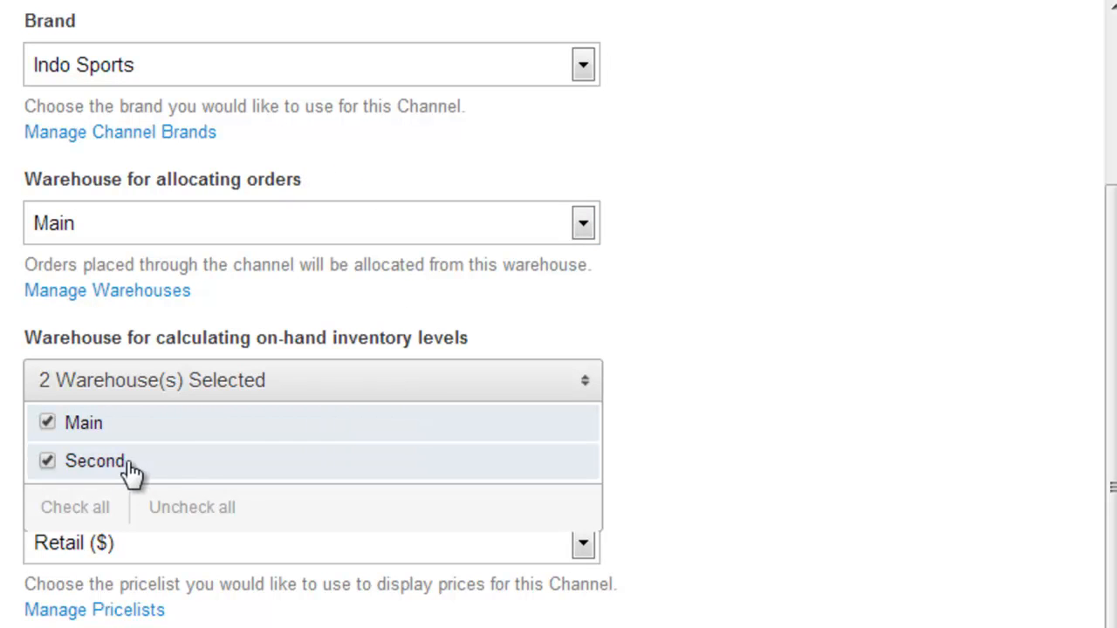